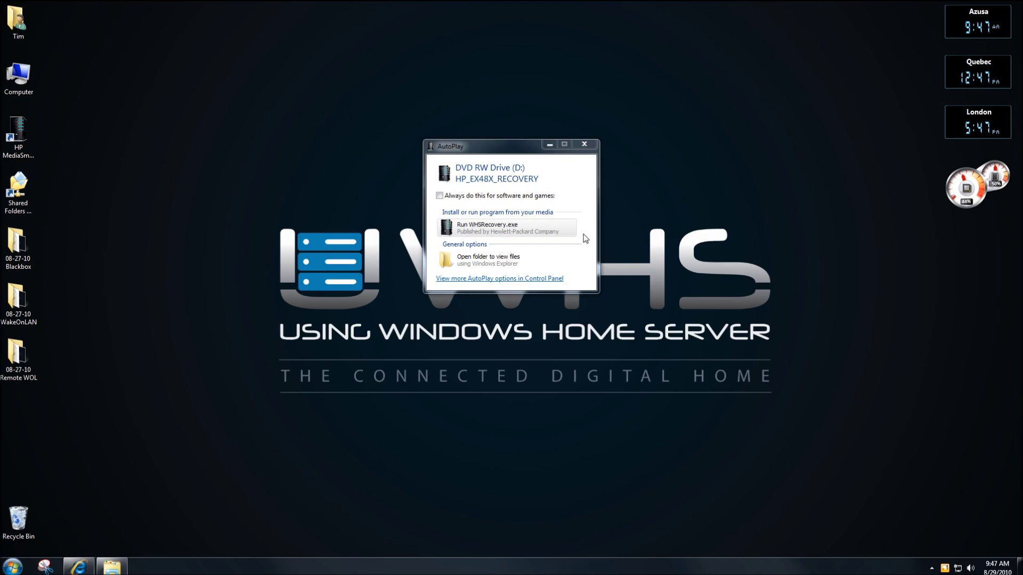
Run WHSRecovery.exe from the HP_EX48X_RECOVERY disc's AutoPlay prompt
{"action": "left_click", "coordinate": [470, 228]}
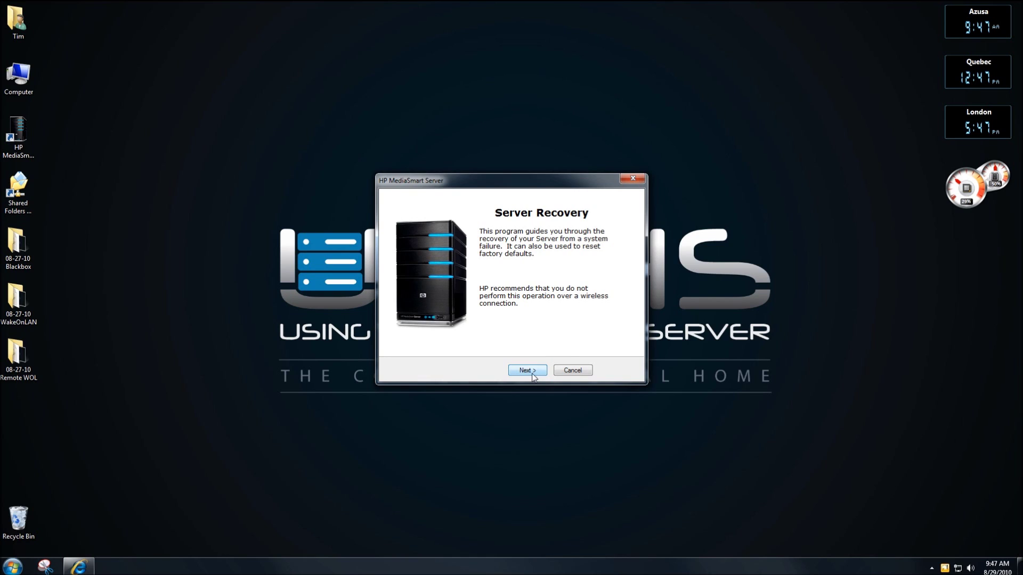
Accept the recovery licence terms to reach the reboot-into-recovery-mode instructions, then go to the Start menu
{"action": "left_click", "coordinate": [527, 370]}
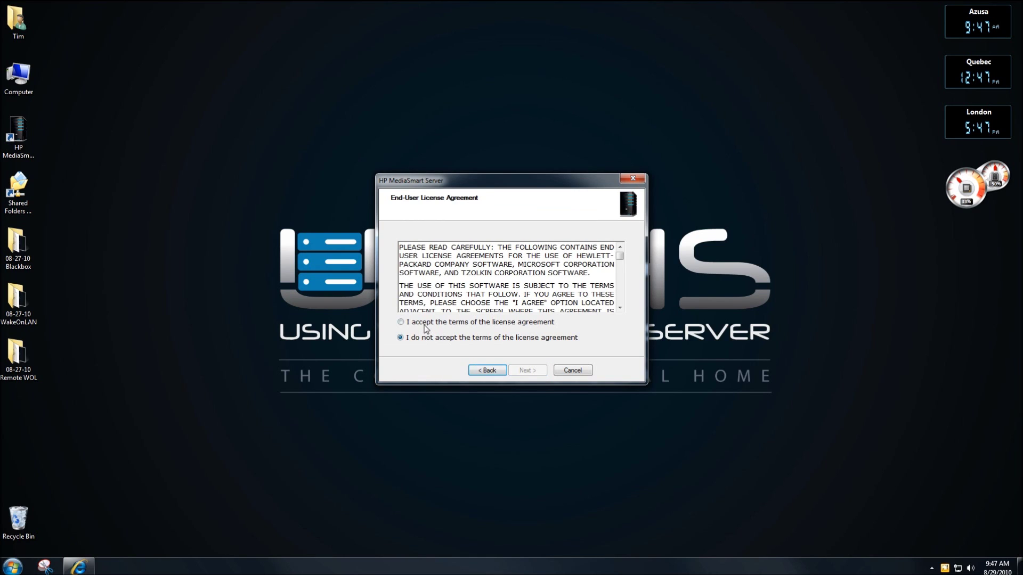
{"action": "left_click", "coordinate": [426, 324]}
{"action": "left_click", "coordinate": [527, 371]}
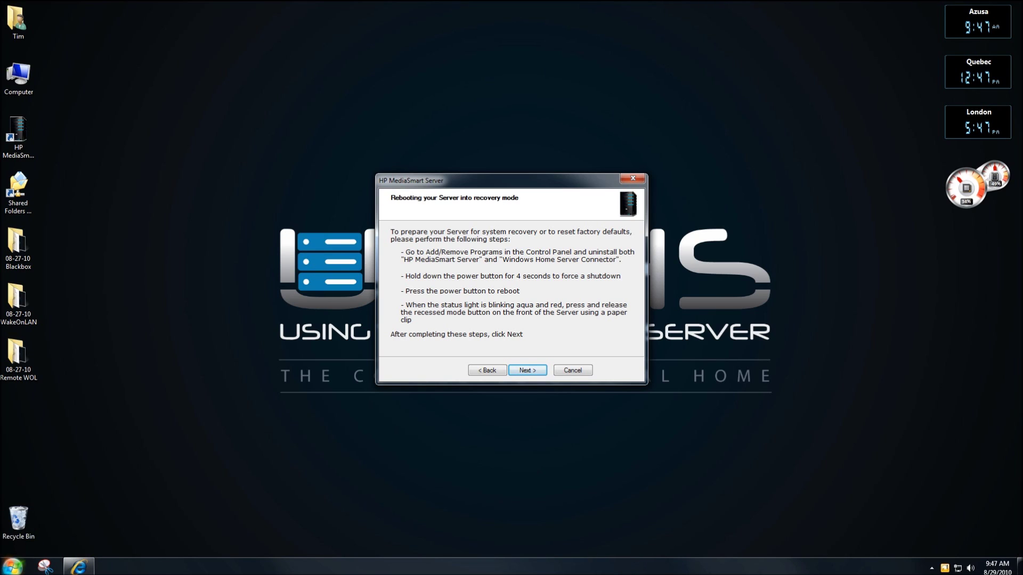
{"action": "left_click", "coordinate": [12, 566]}
Uninstall Windows Home Server Connector from Control Panel's list of installed programs
{"action": "left_click", "coordinate": [177, 164]}
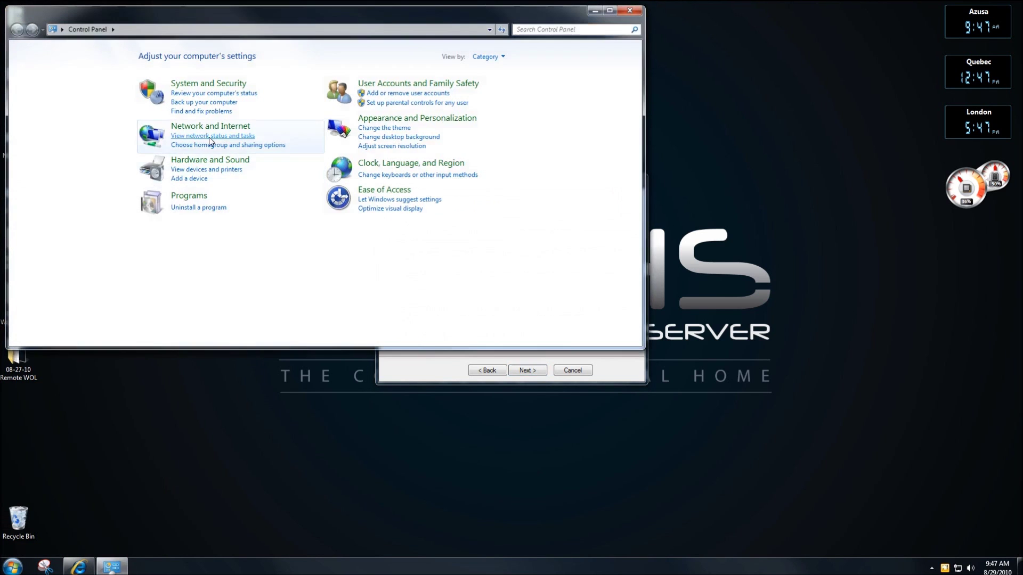
{"action": "left_click", "coordinate": [195, 207]}
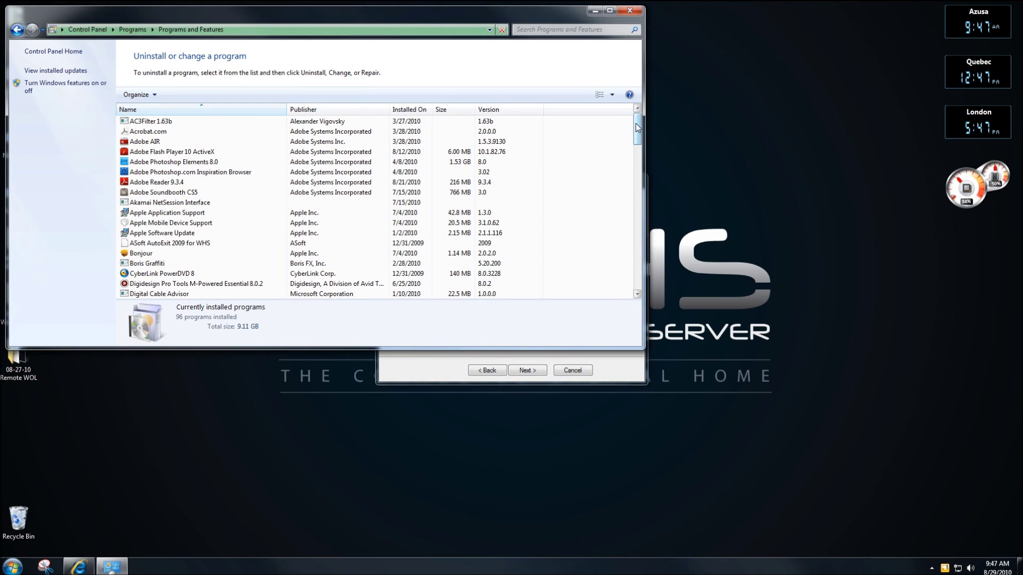
{"action": "left_click_drag", "start_coordinate": [635, 123], "coordinate": [617, 298]}
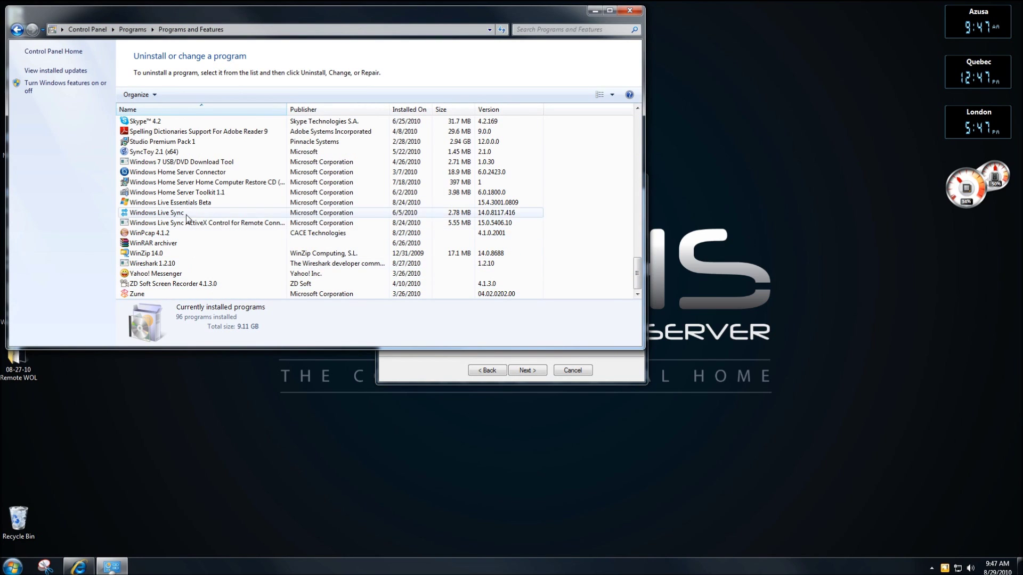
{"action": "left_click", "coordinate": [185, 174]}
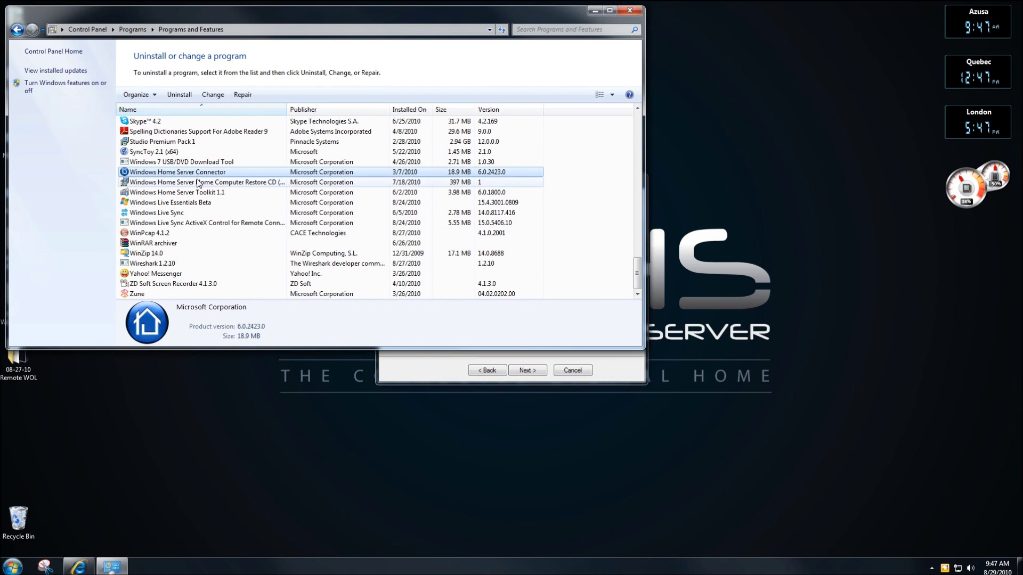
{"action": "left_click", "coordinate": [180, 95]}
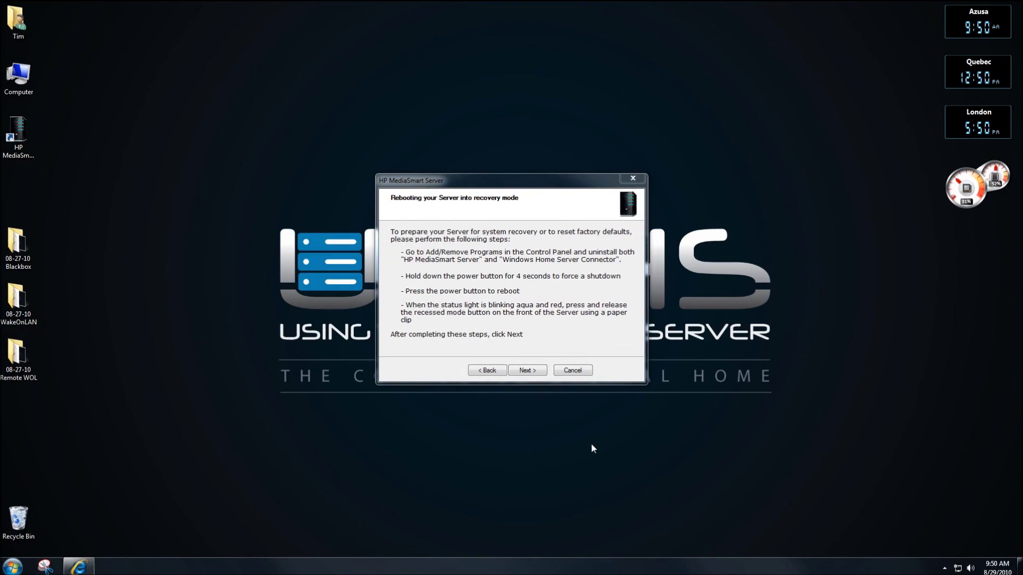
Find the server on the network, keep Server Recovery mode, and start the rebuild
{"action": "left_click", "coordinate": [526, 371]}
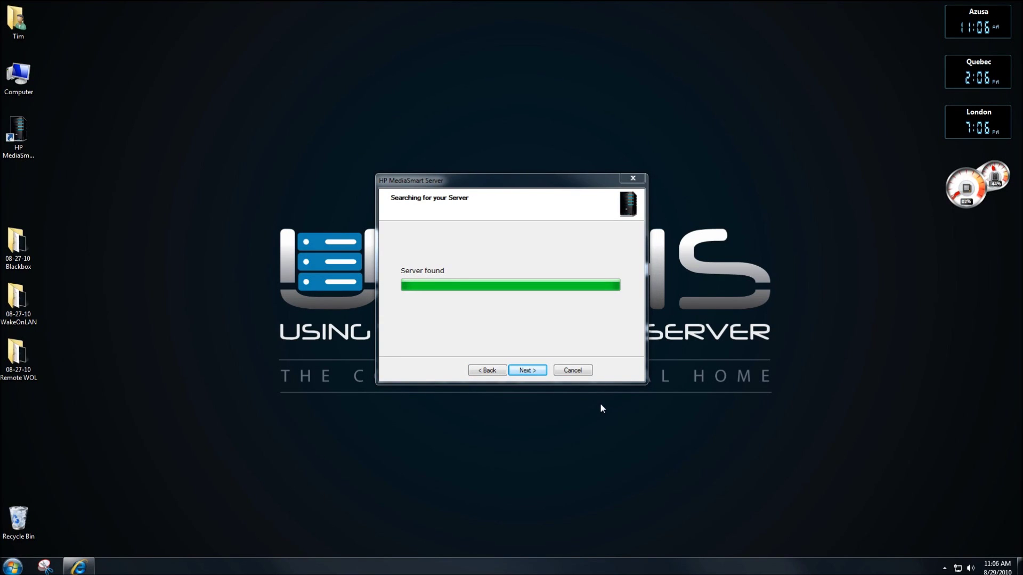
{"action": "left_click", "coordinate": [535, 373]}
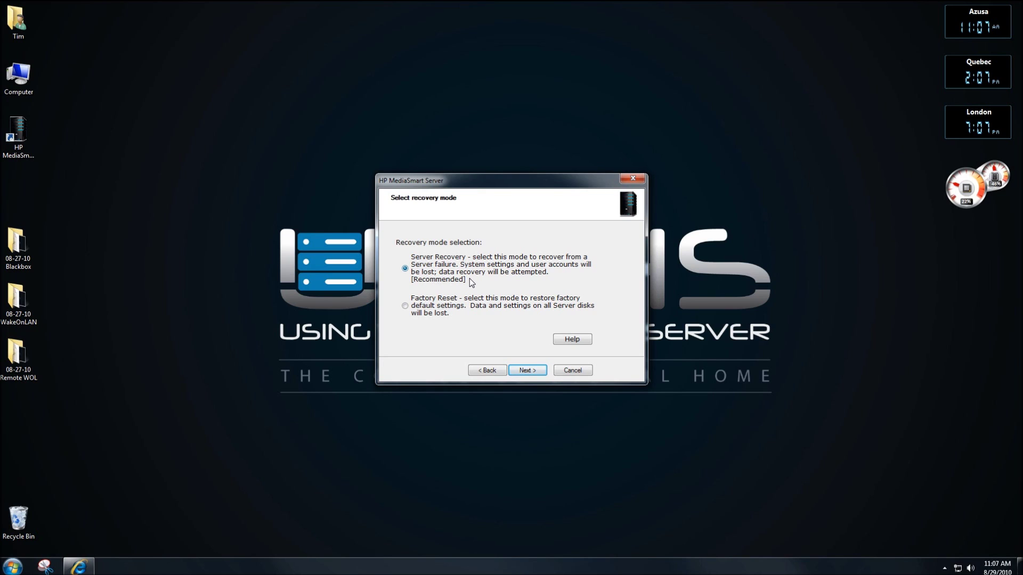
{"action": "left_click", "coordinate": [529, 373]}
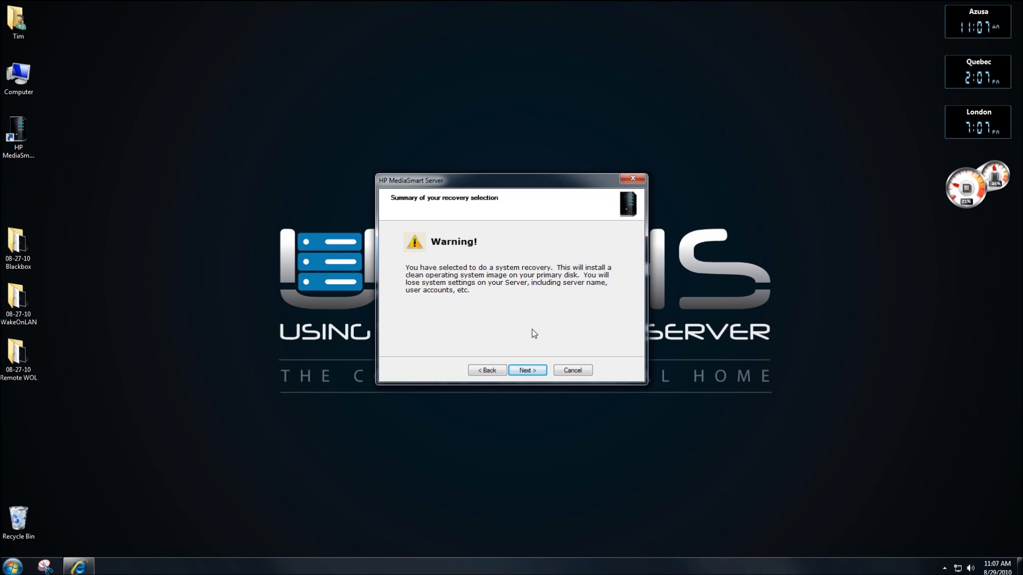
{"action": "left_click", "coordinate": [523, 372]}
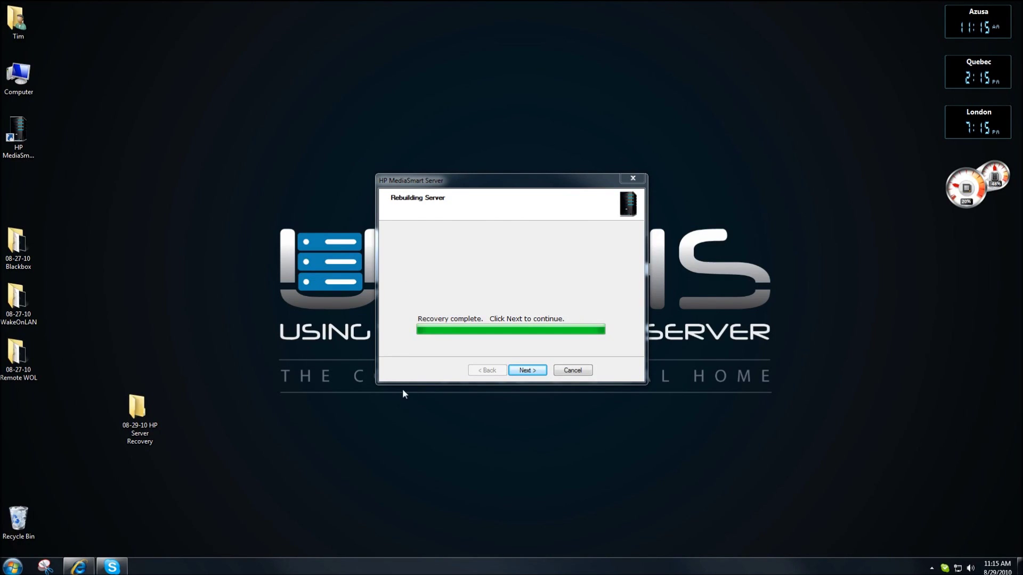
Finish the recovery wizard after 'Recovery complete' so the server reboots to reinstall its software
{"action": "left_click", "coordinate": [523, 371]}
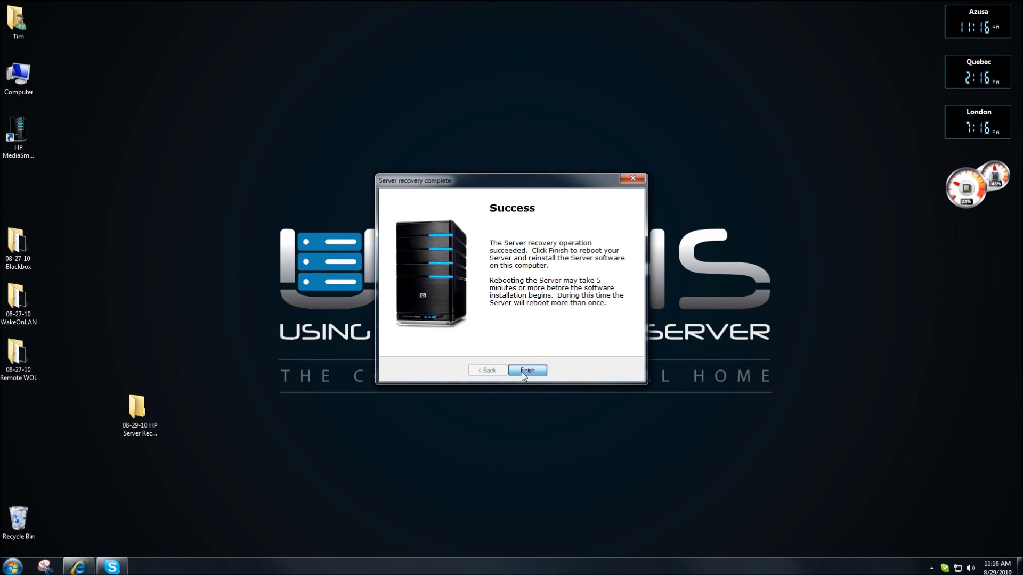
{"action": "left_click", "coordinate": [522, 371]}
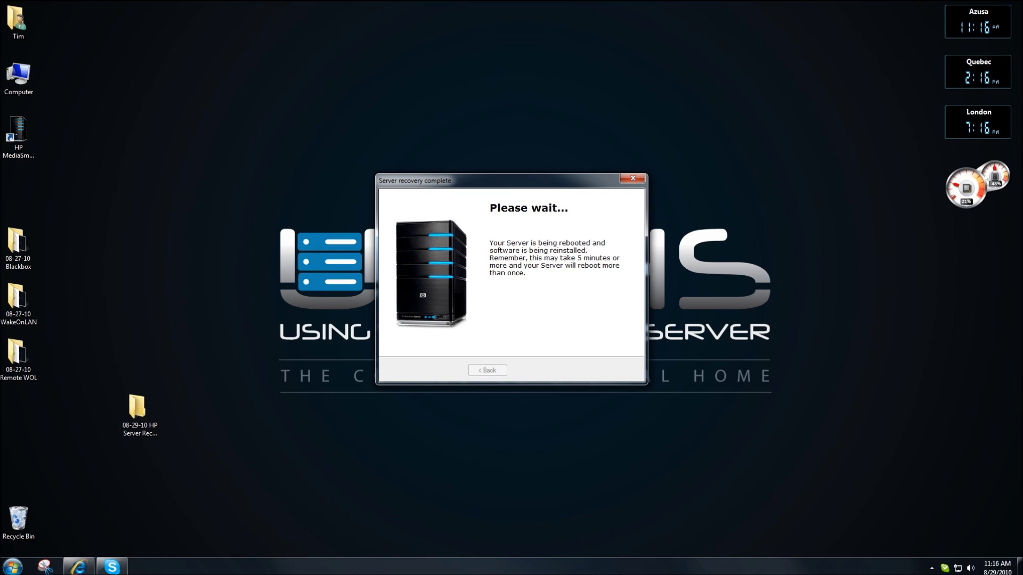
{"action": "left_click", "coordinate": [137, 408]}
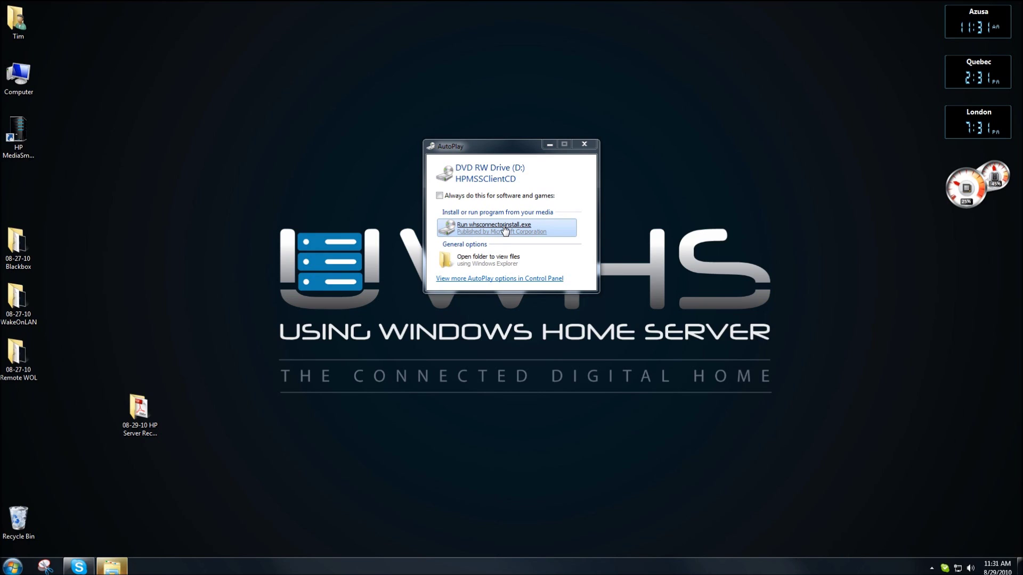
Run whsconnectorinstall.exe from the client disc and install HP MediaSmart Server 3.0 Update 1 using Modify
{"action": "left_click", "coordinate": [505, 230]}
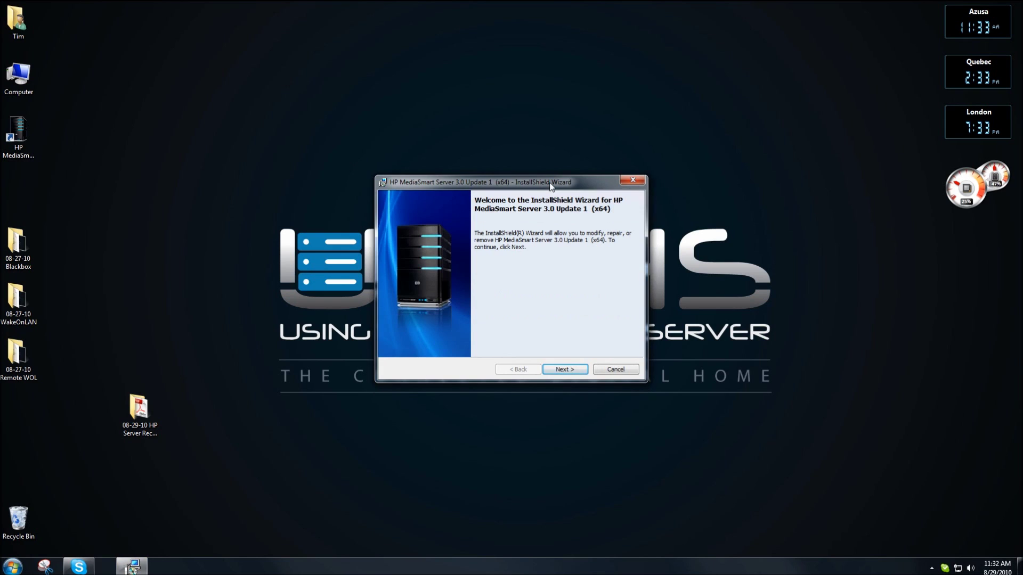
{"action": "left_click", "coordinate": [565, 370]}
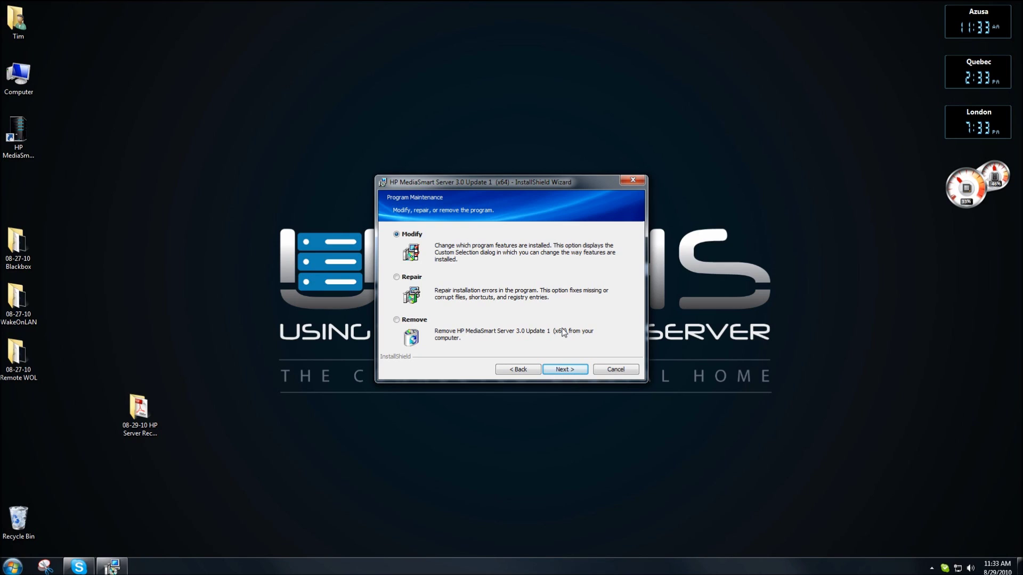
{"action": "left_click", "coordinate": [567, 369]}
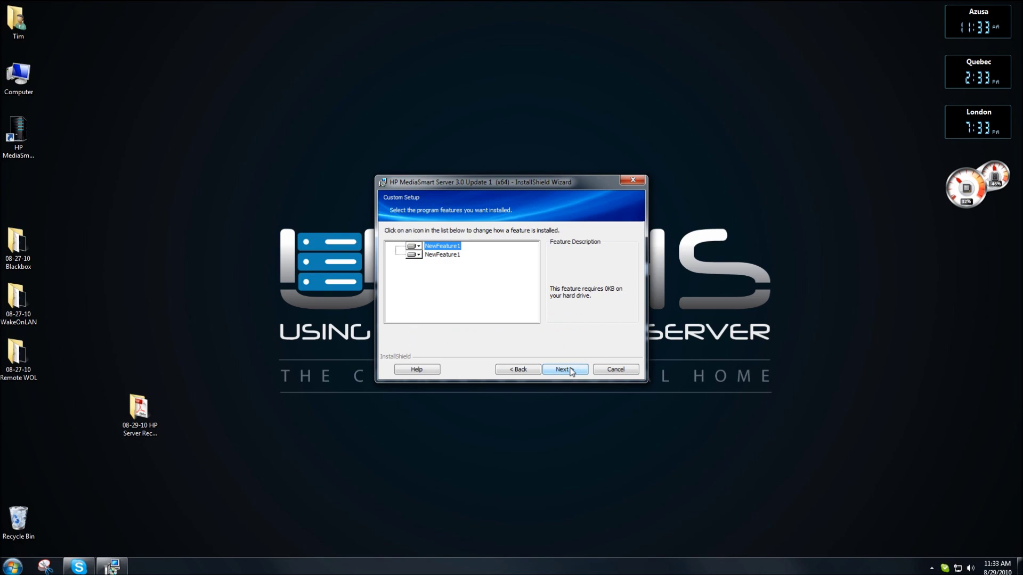
{"action": "left_click", "coordinate": [568, 369]}
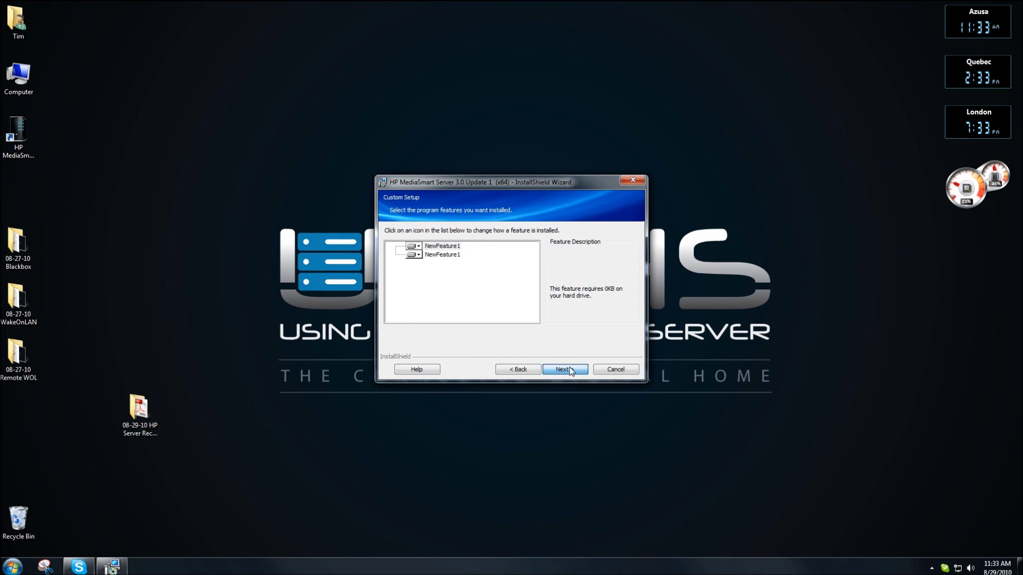
{"action": "left_click", "coordinate": [569, 370]}
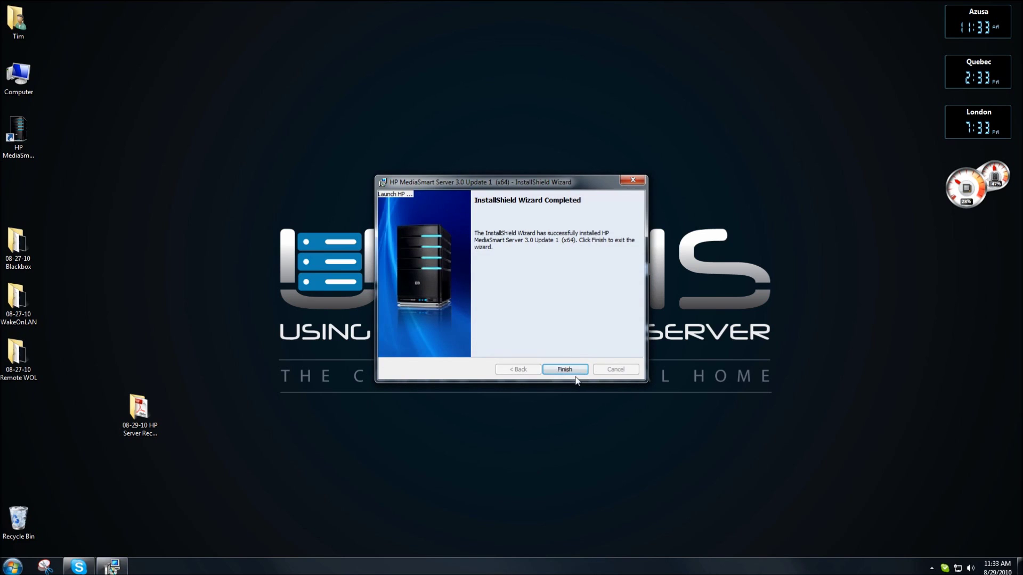
{"action": "left_click", "coordinate": [567, 368]}
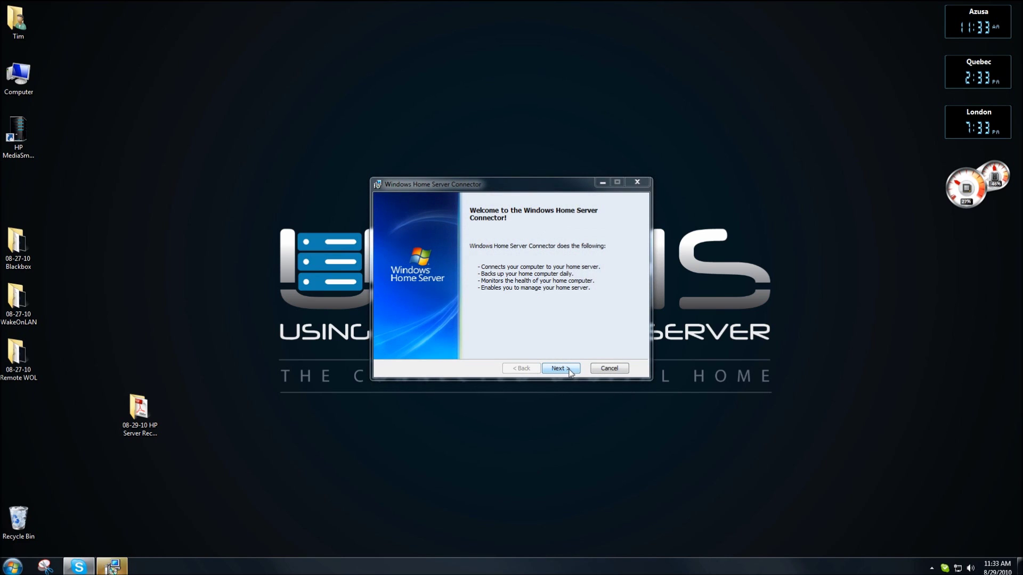
Install Windows Home Server Connector with automatic wake-up for backups enabled
{"action": "left_click", "coordinate": [567, 369]}
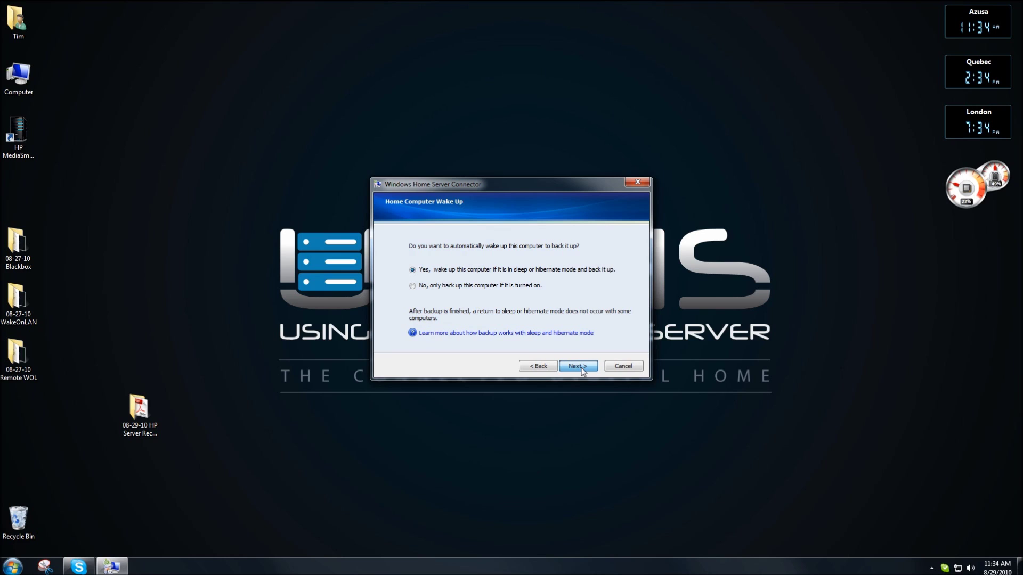
{"action": "left_click", "coordinate": [581, 368]}
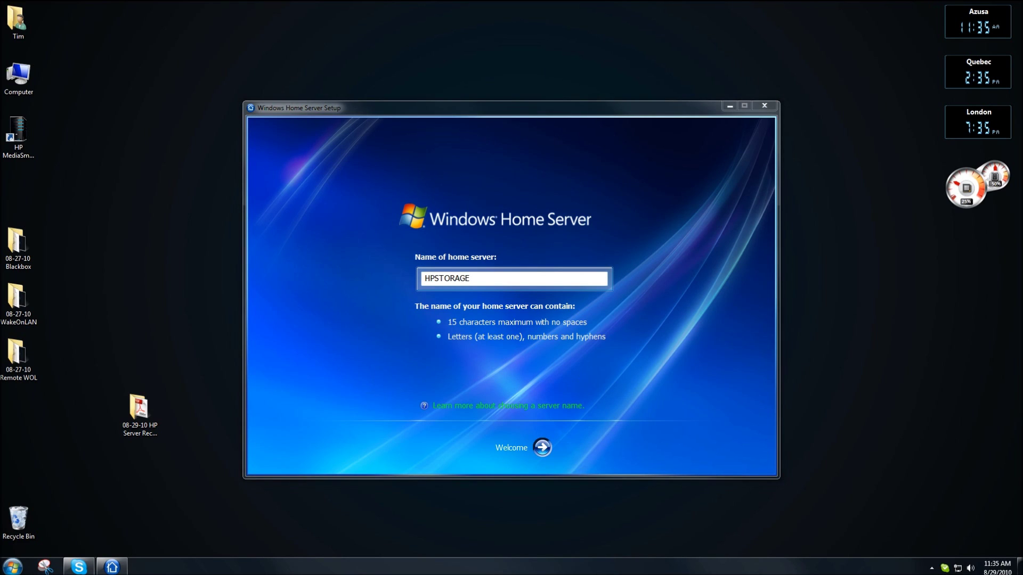
Rename the server from HPSTORAGE to HPSERVER
{"action": "left_click", "coordinate": [314, 275]}
{"action": "type", "text": "HP"}
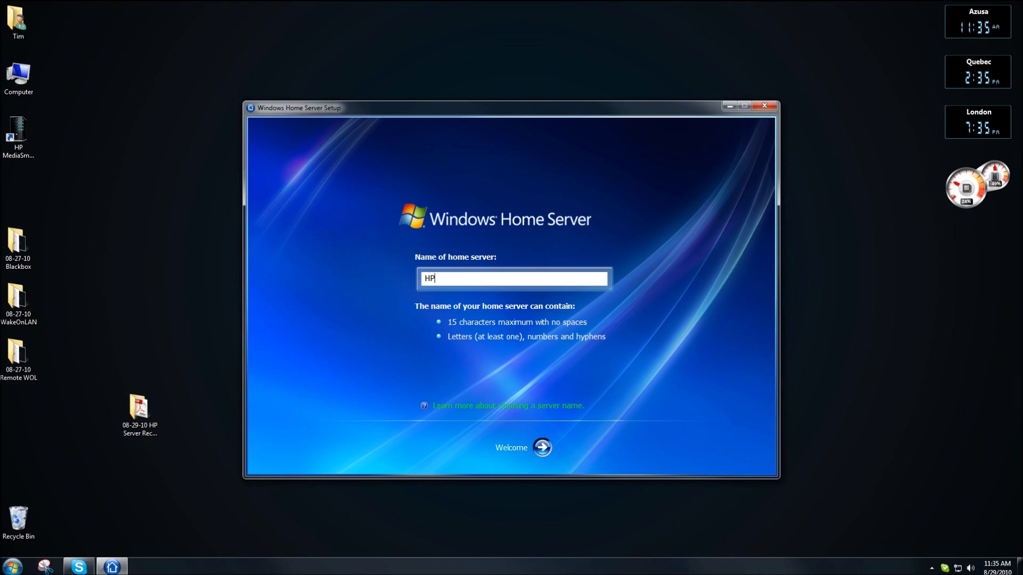
{"action": "type", "text": "SERVER"}
{"action": "left_click", "coordinate": [541, 448]}
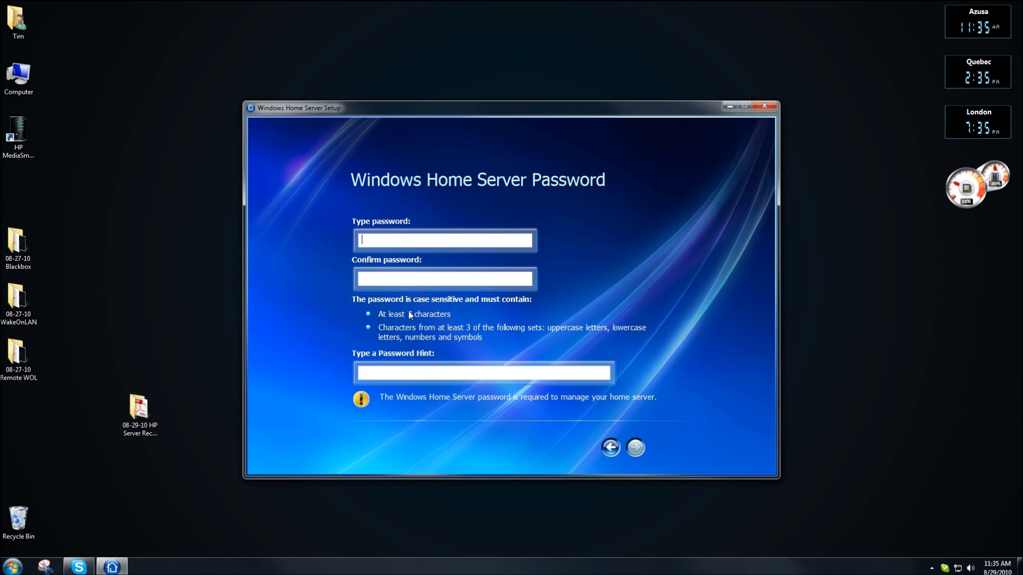
Set and confirm the server password with hint 'Same', then choose recommended update settings
{"action": "type", "text": "•••••••••"}
{"action": "key", "text": "Tab"}
{"action": "type", "text": "•••••••••"}
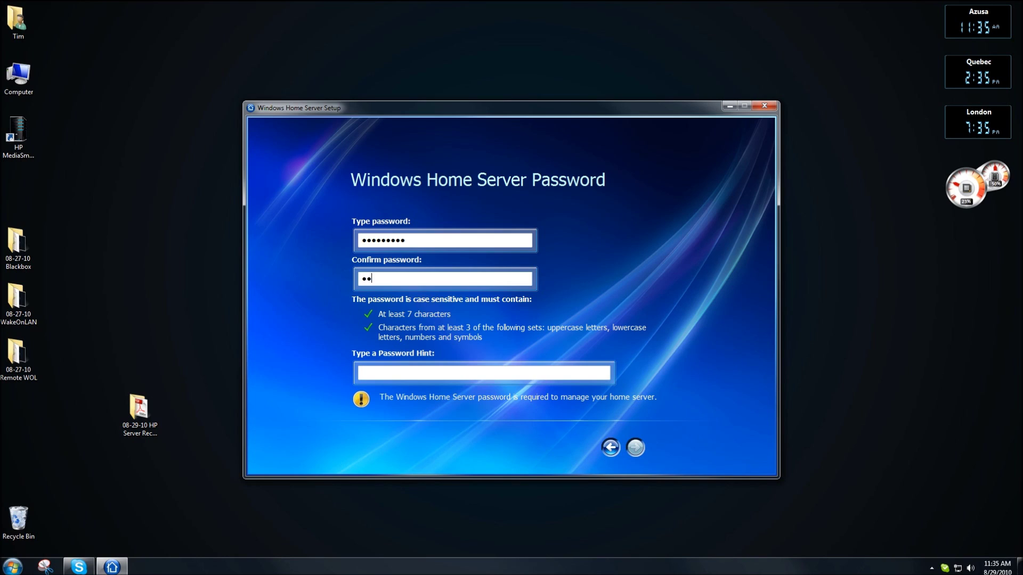
{"action": "key", "text": "Tab"}
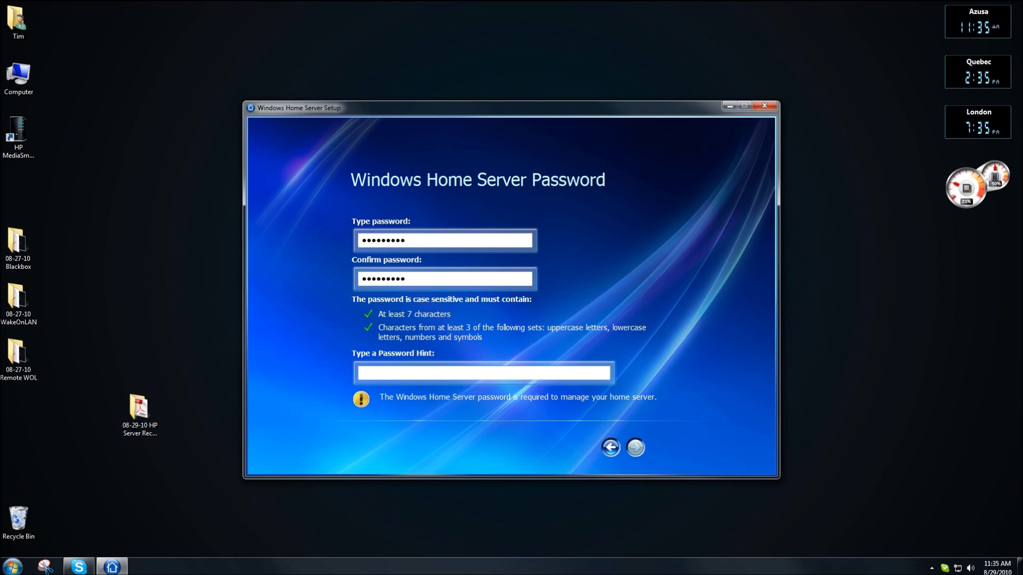
{"action": "type", "text": "Same"}
{"action": "left_click", "coordinate": [635, 447]}
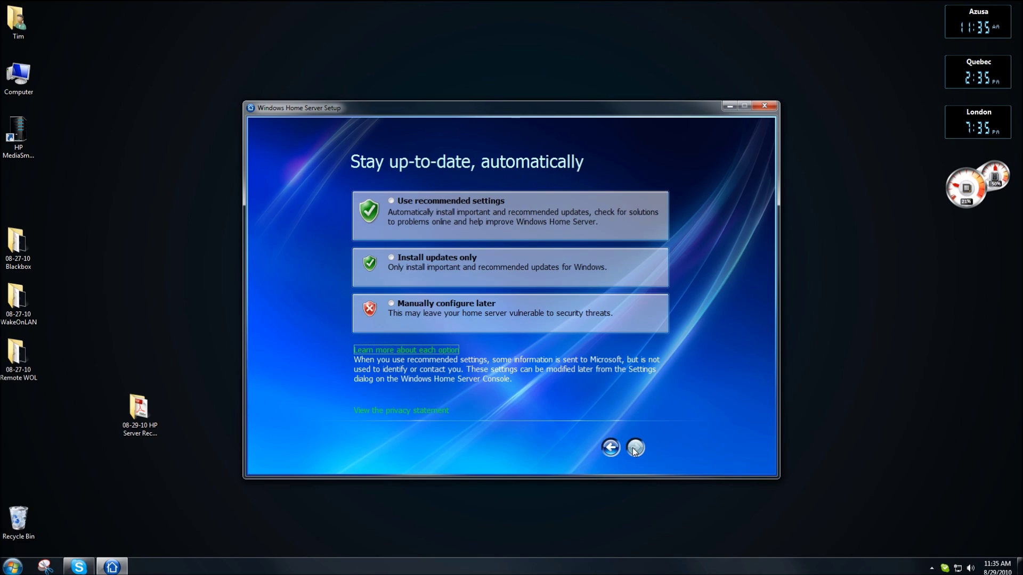
{"action": "left_click", "coordinate": [396, 203]}
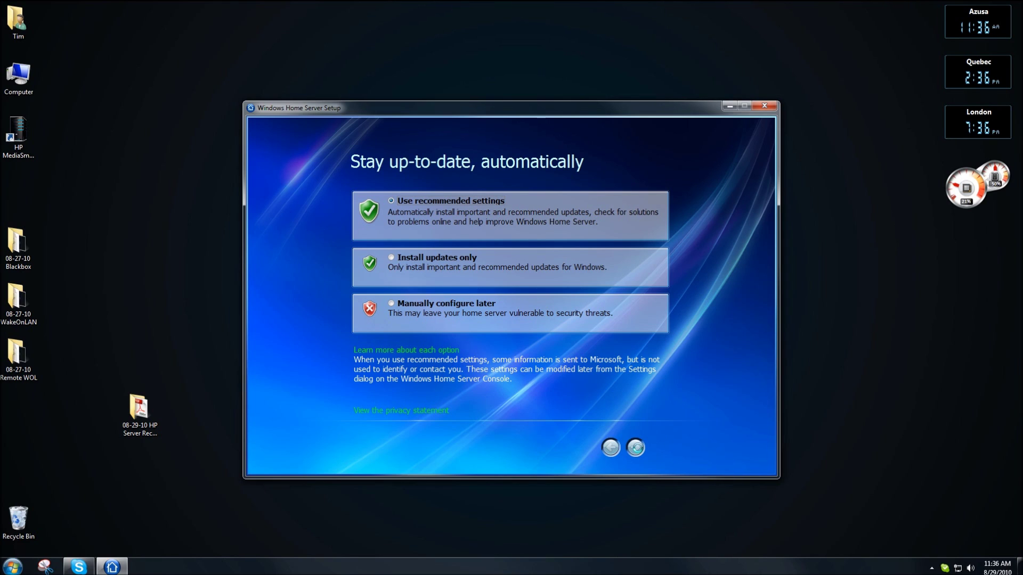
{"action": "left_click", "coordinate": [636, 447]}
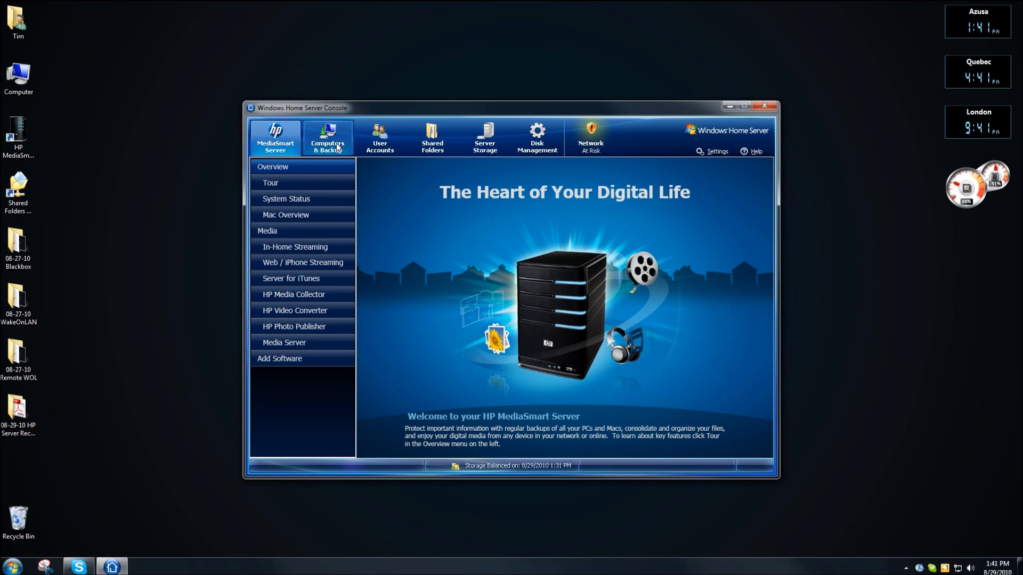
Browse the User Accounts, Computers & Backup, Shared Folders and Server Storage views
{"action": "left_click", "coordinate": [380, 140]}
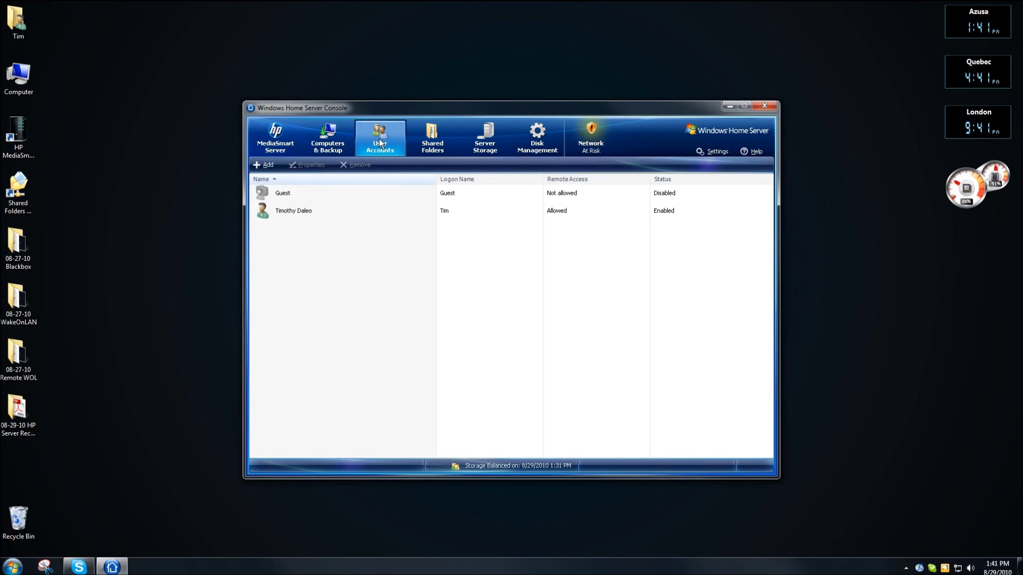
{"action": "left_click", "coordinate": [327, 141]}
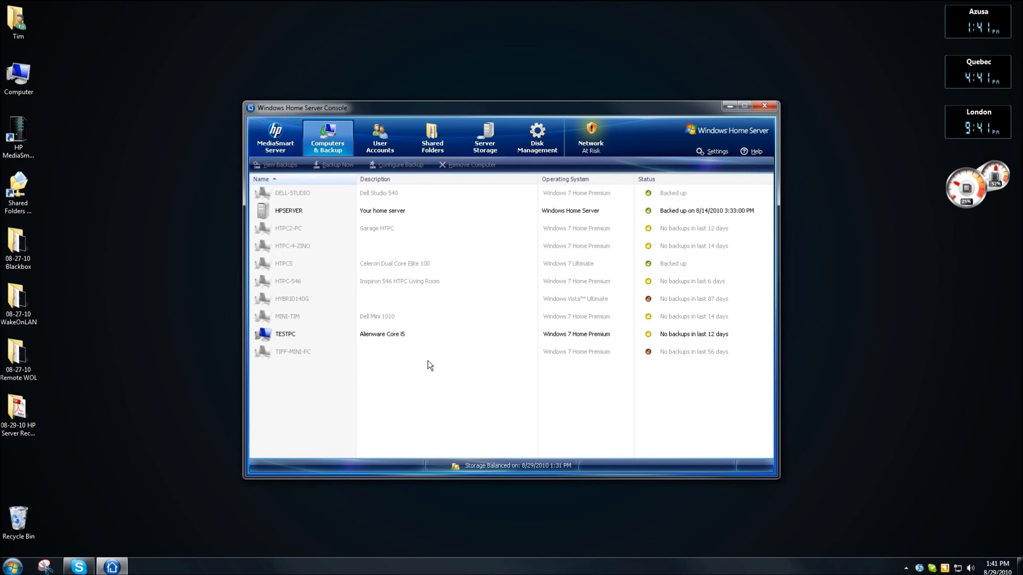
{"action": "left_click", "coordinate": [428, 145]}
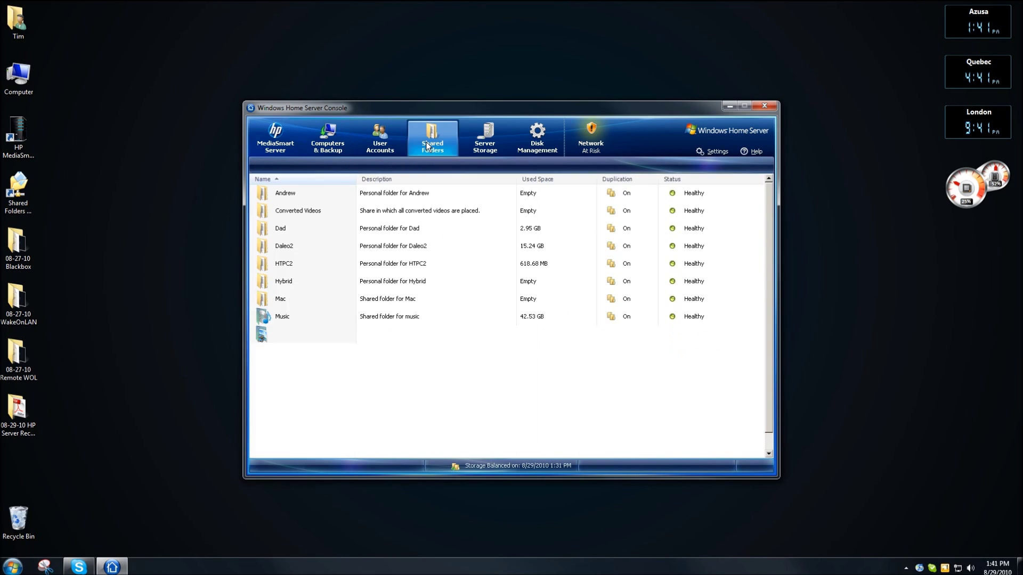
{"action": "left_click", "coordinate": [492, 142]}
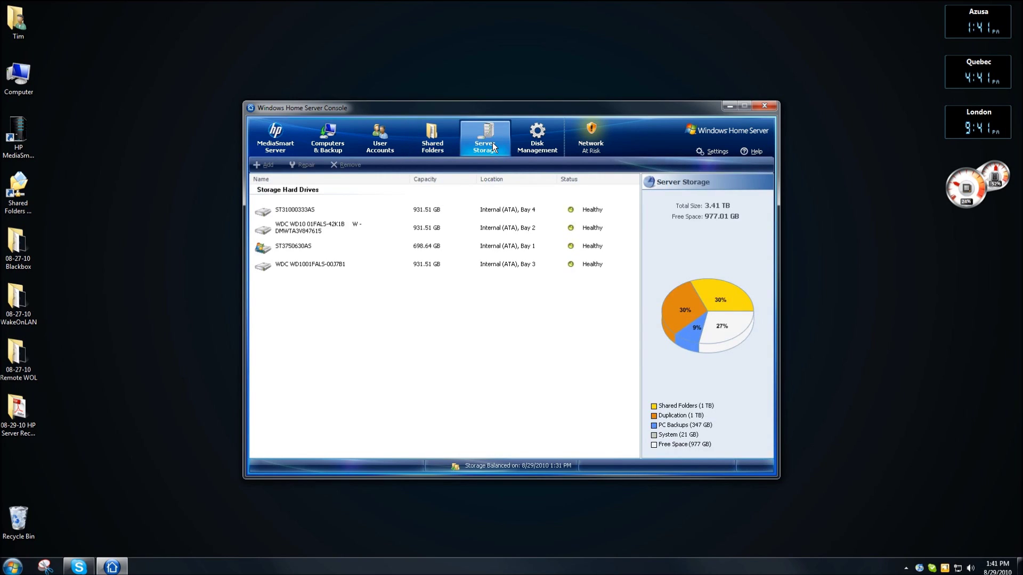
Review the Network At Risk health issues list and close it
{"action": "left_click", "coordinate": [590, 139]}
{"action": "left_click_drag", "start_coordinate": [619, 238], "coordinate": [622, 312]}
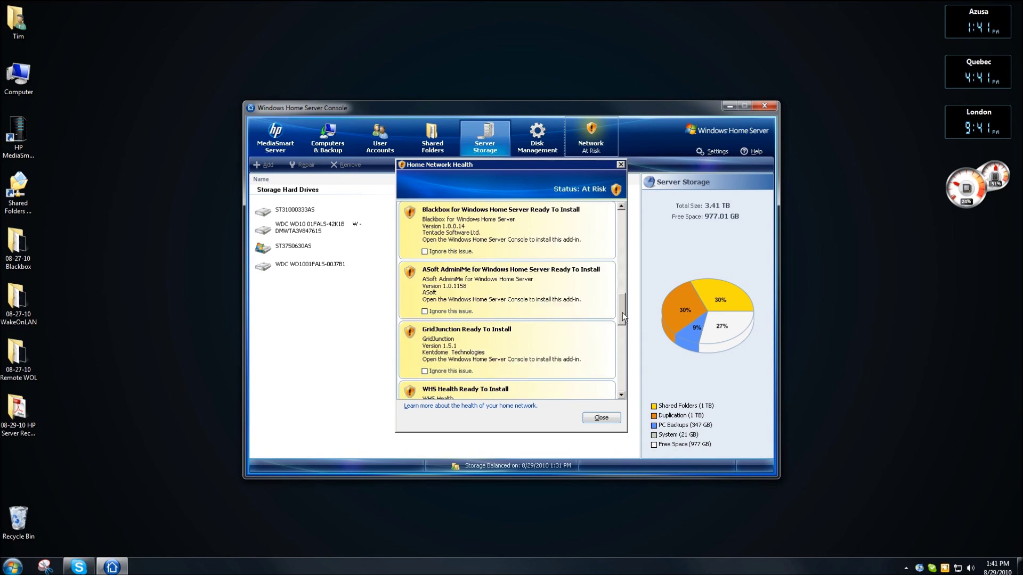
{"action": "left_click", "coordinate": [621, 370]}
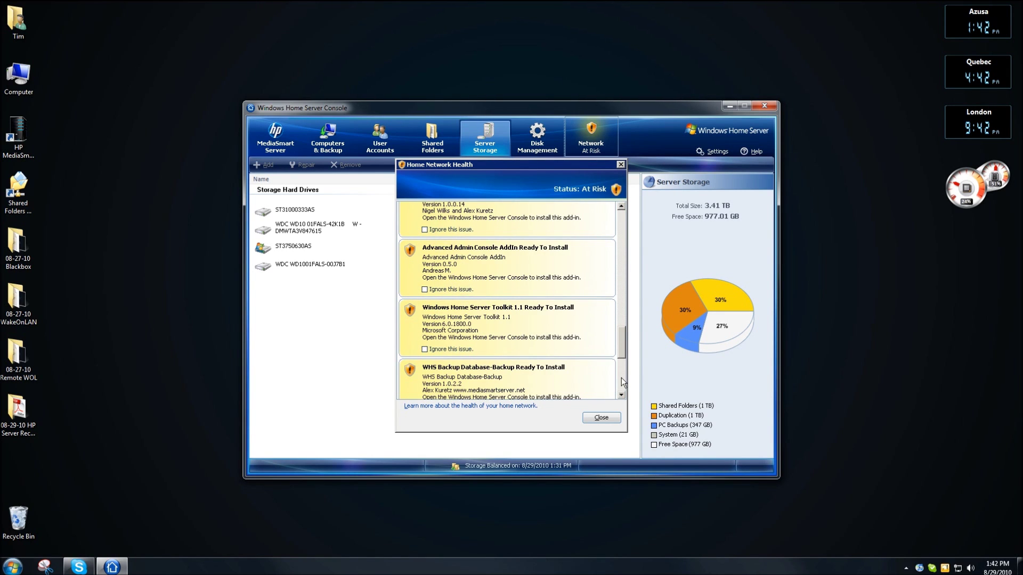
{"action": "left_click", "coordinate": [621, 378]}
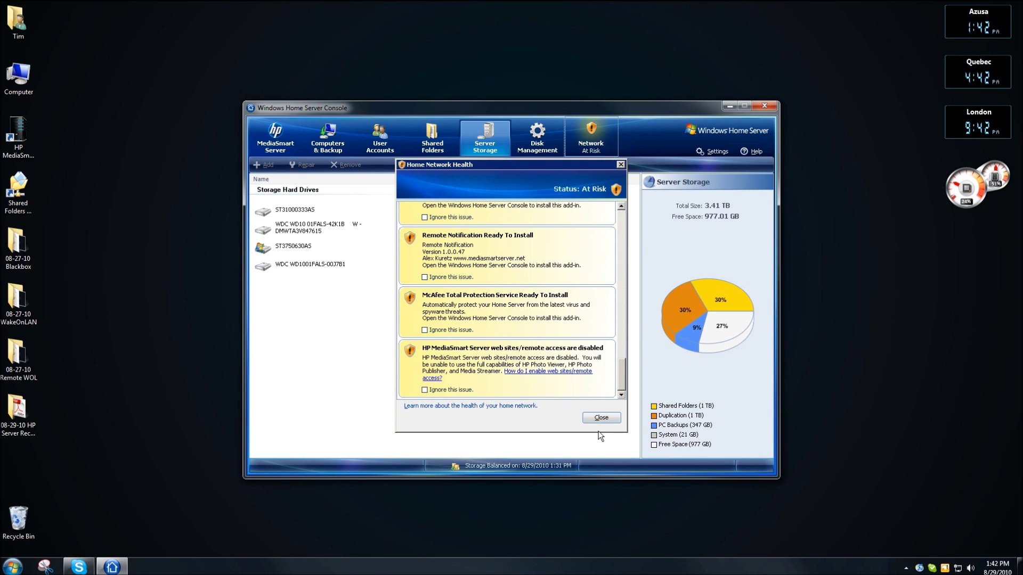
{"action": "left_click", "coordinate": [600, 417]}
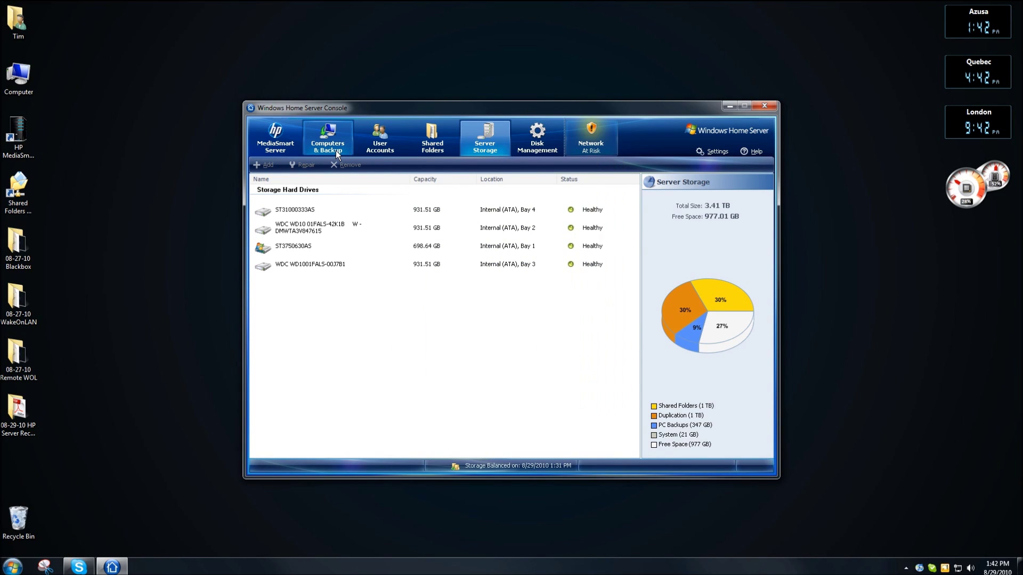